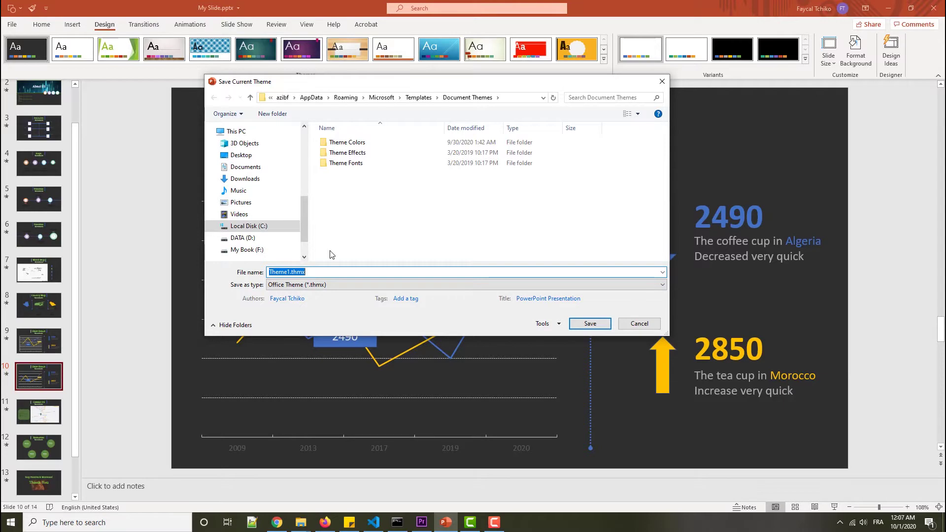
# Save the current theme as Theme1.thmx and look over the custom and Office themes in the theme gallery
pyautogui.press('Return')
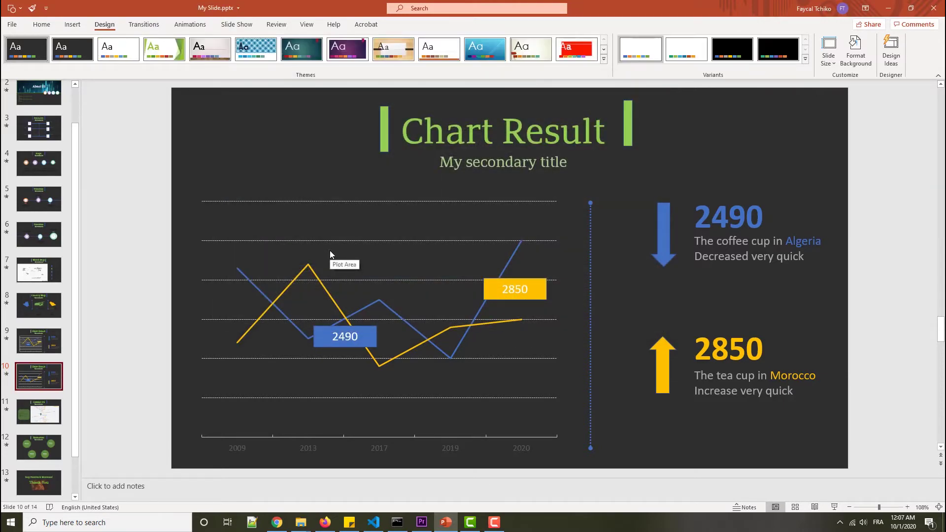
pyautogui.click(604, 59)
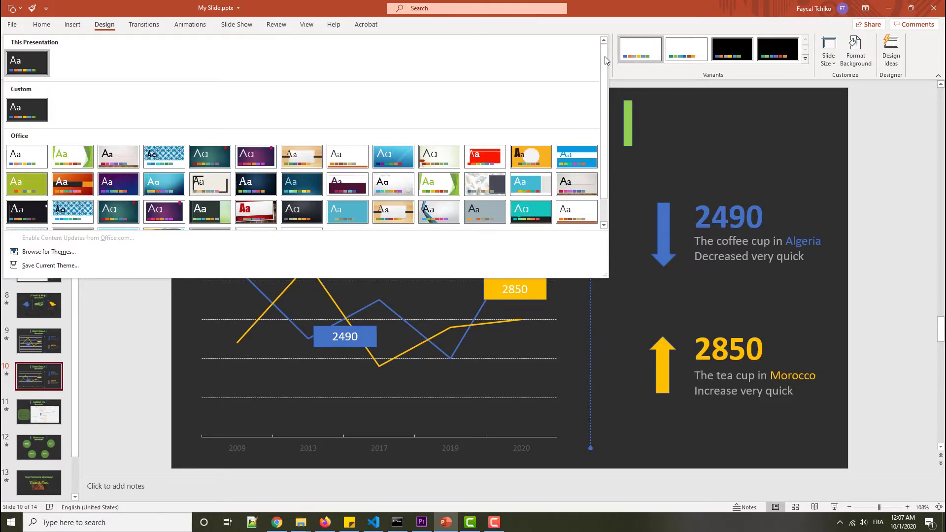
pyautogui.scroll(-1, 604, 81)
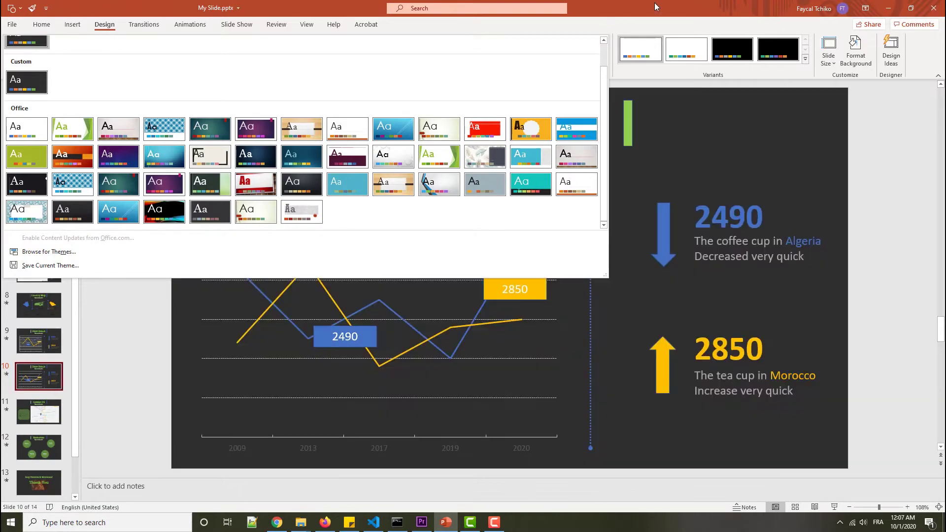
pyautogui.click(656, 7)
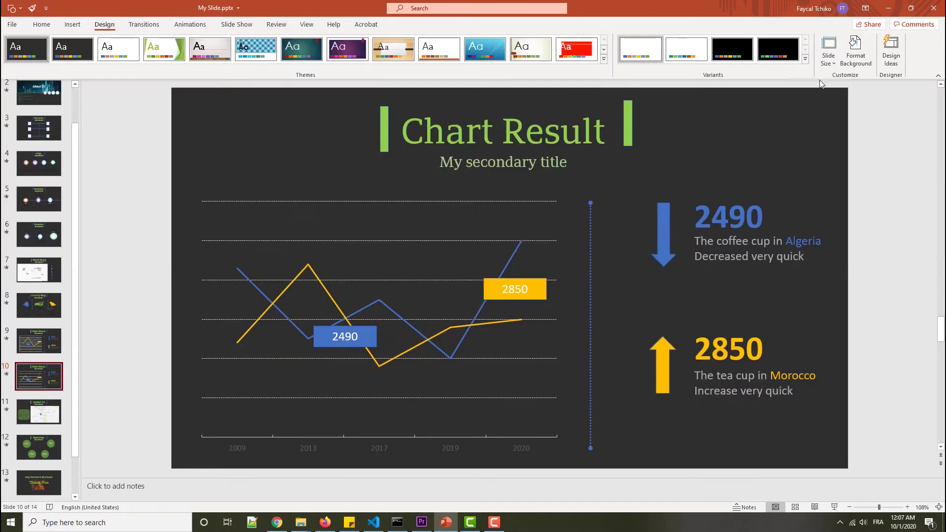
# Apply the Blue II theme colors to the presentation
pyautogui.click(805, 59)
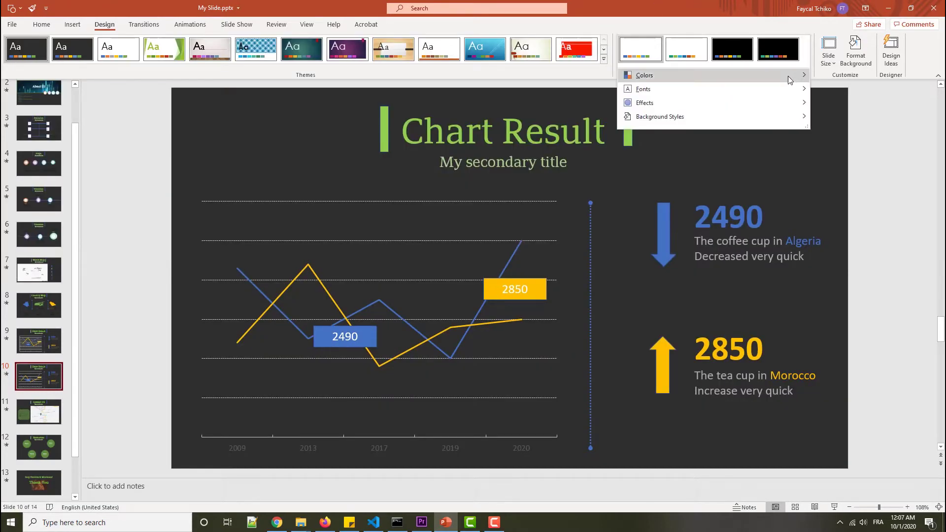
pyautogui.moveTo(788, 76)
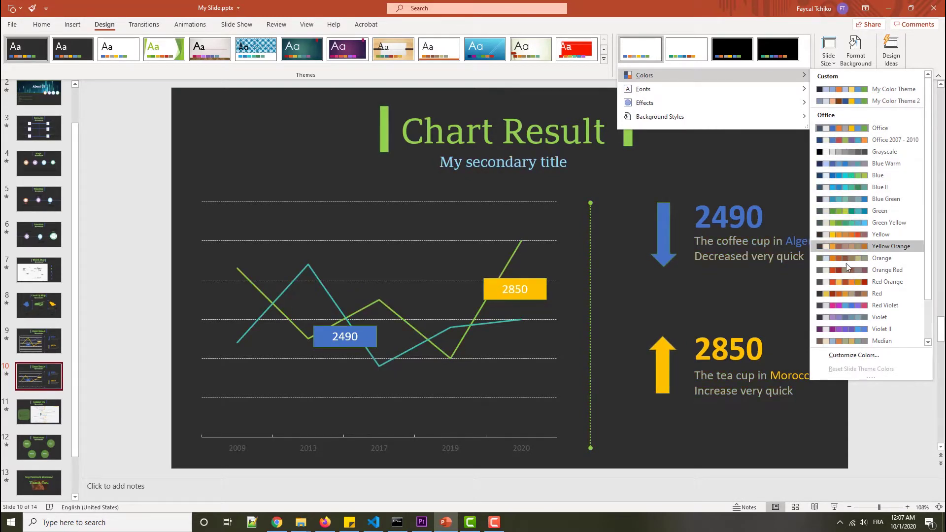
pyautogui.click(835, 188)
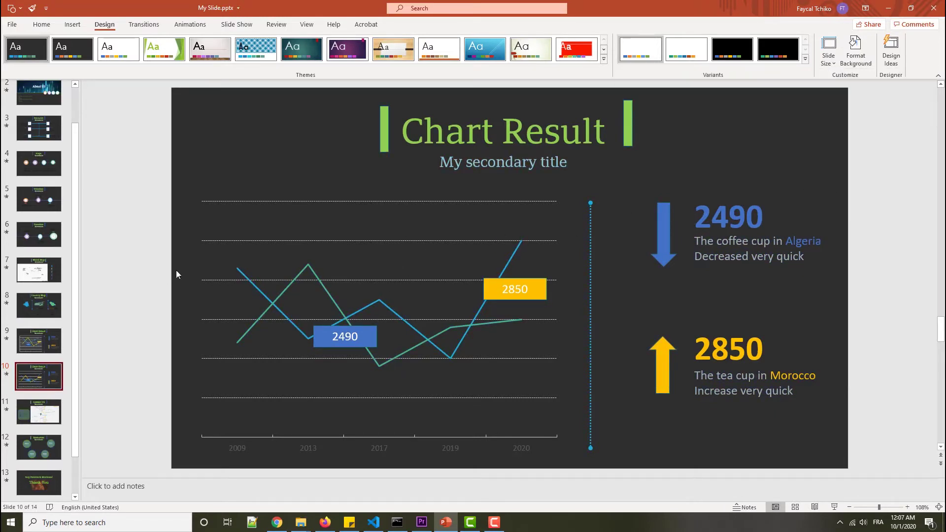
# Save the recolored theme as Theme2.thmx in the Document Themes folder
pyautogui.click(805, 59)
pyautogui.click(603, 58)
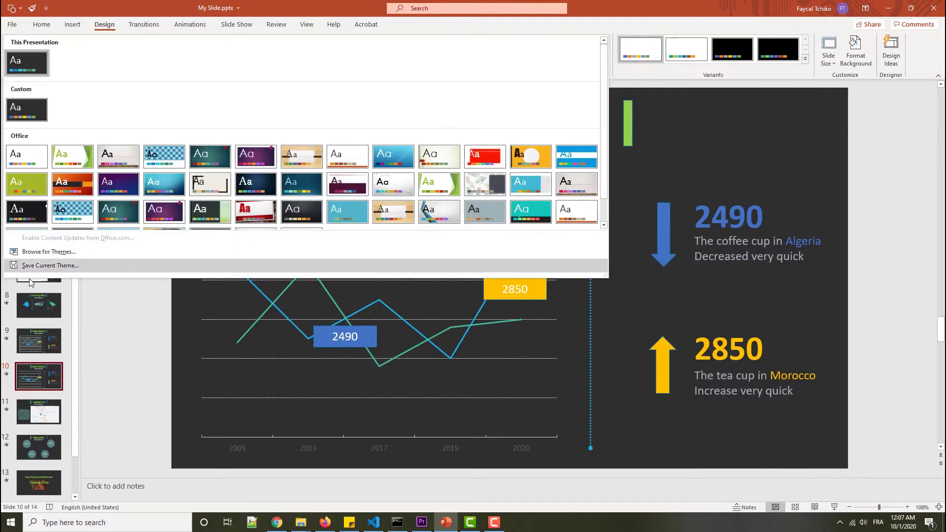
pyautogui.click(49, 266)
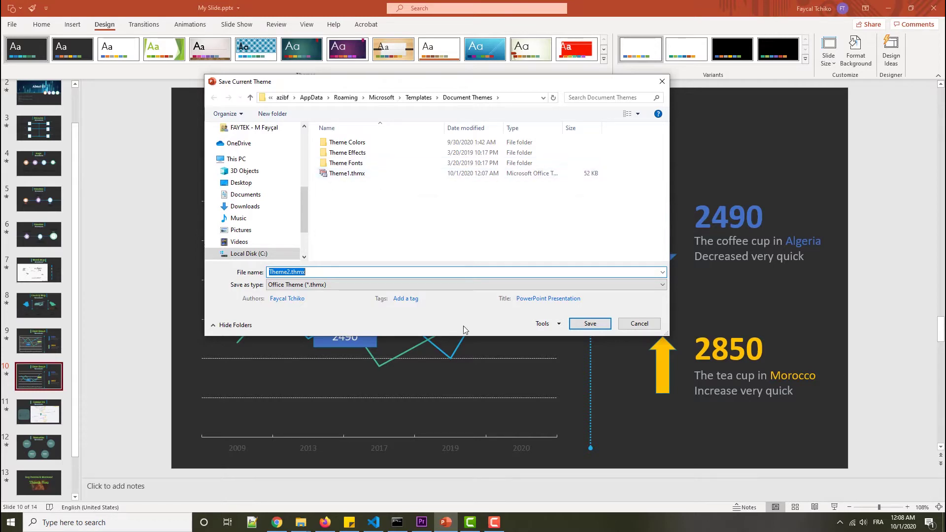
pyautogui.click(590, 324)
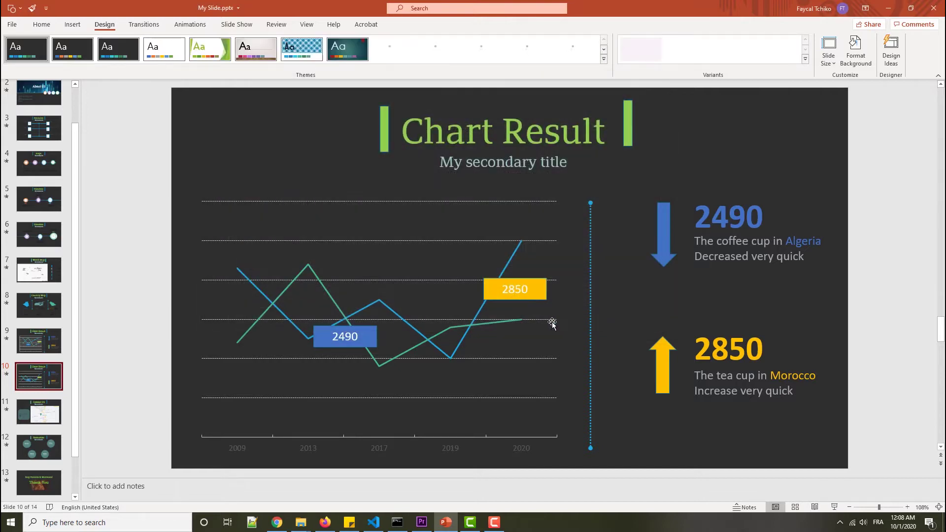
# Draw an oval about 1.93 in wide and 1.46 in high beside the Chart Result title and view its available fill colors
pyautogui.click(73, 25)
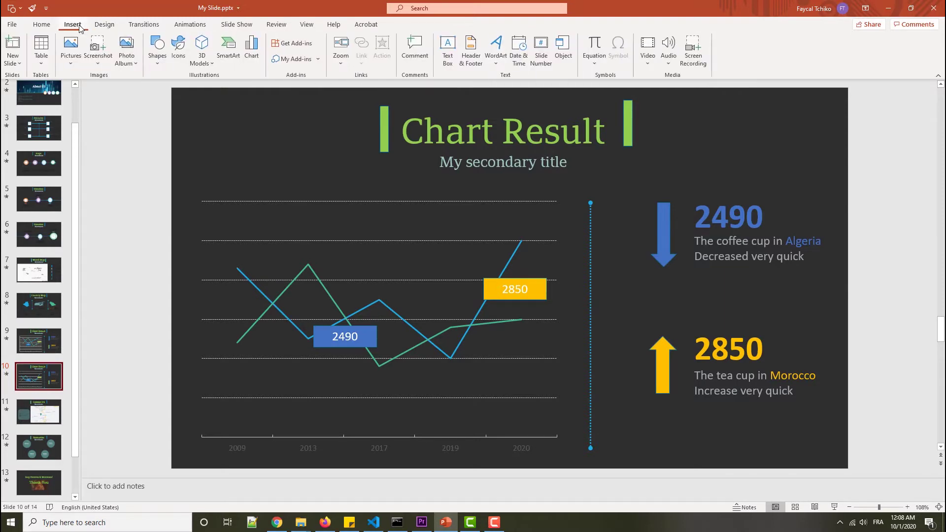
pyautogui.click(161, 67)
pyautogui.click(194, 92)
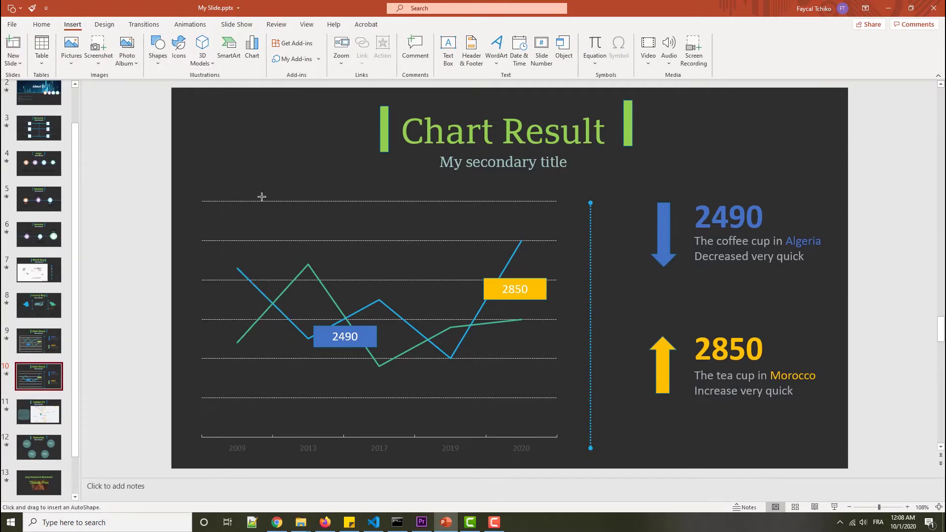
pyautogui.moveTo(236, 119); pyautogui.dragTo(334, 193)
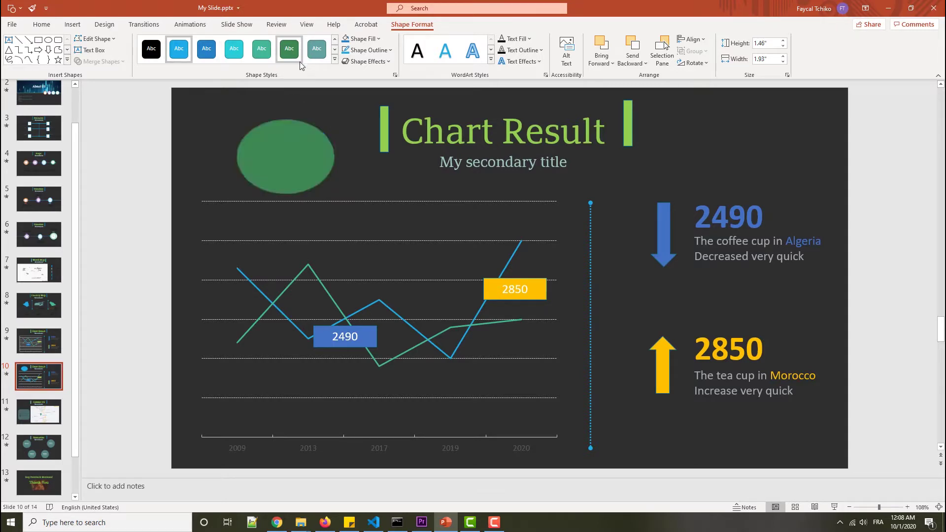
pyautogui.click(379, 42)
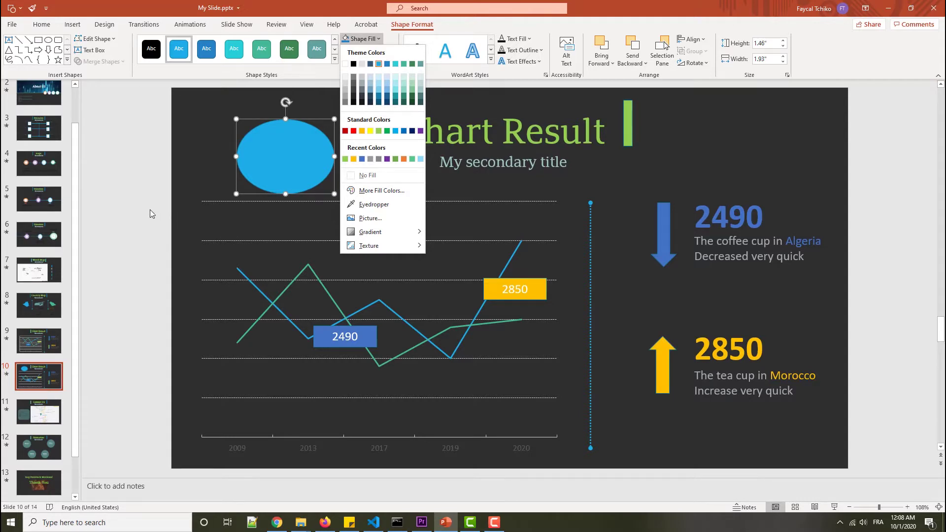
pyautogui.press('Escape')
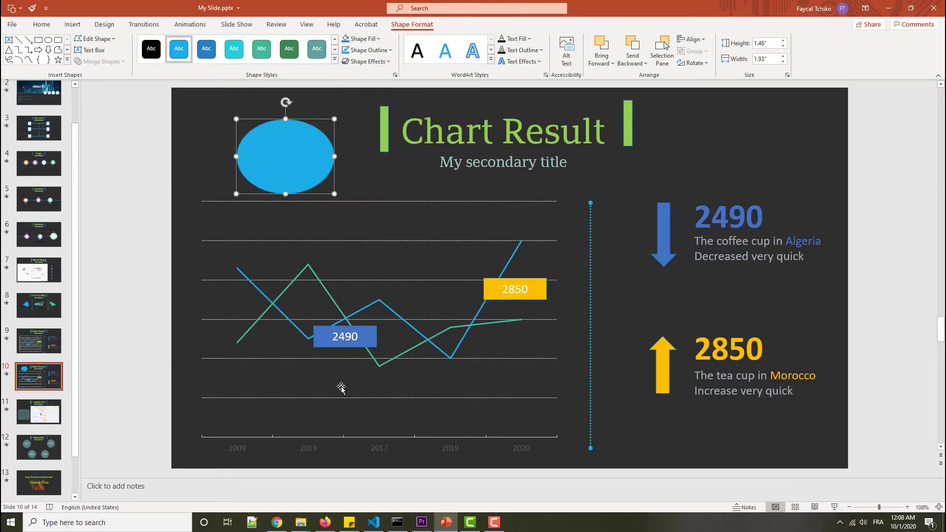
# Switch to the Document Themes folder in File Explorer and look inside its Theme Colors subfolder
pyautogui.moveTo(311, 525)
pyautogui.click(327, 483)
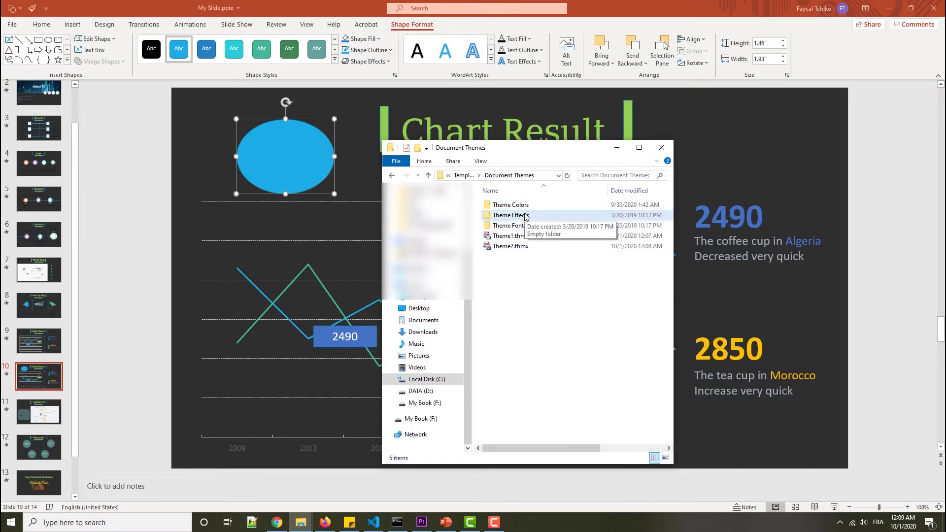
pyautogui.doubleClick(510, 205)
pyautogui.click(486, 177)
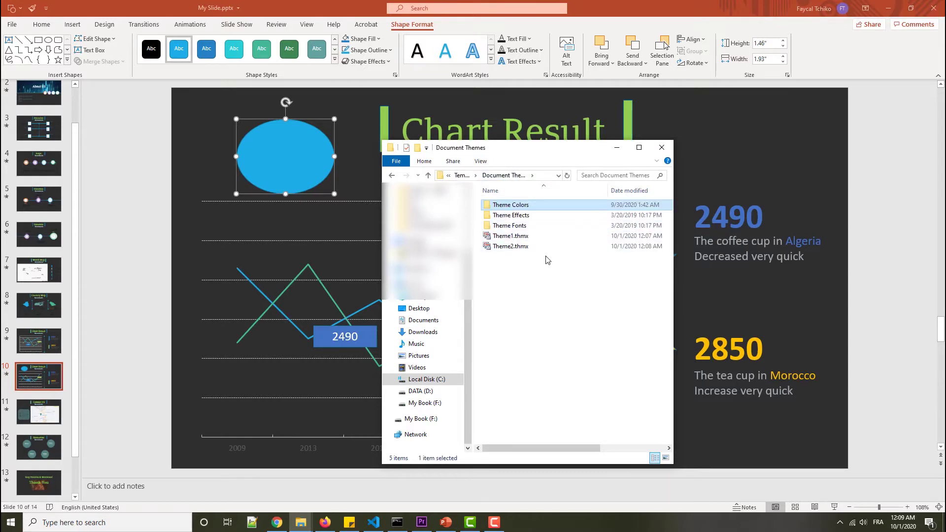
# Rename the Theme2.thmx file as Theme2.thmx.zip and accept the extension change
pyautogui.click(516, 250)
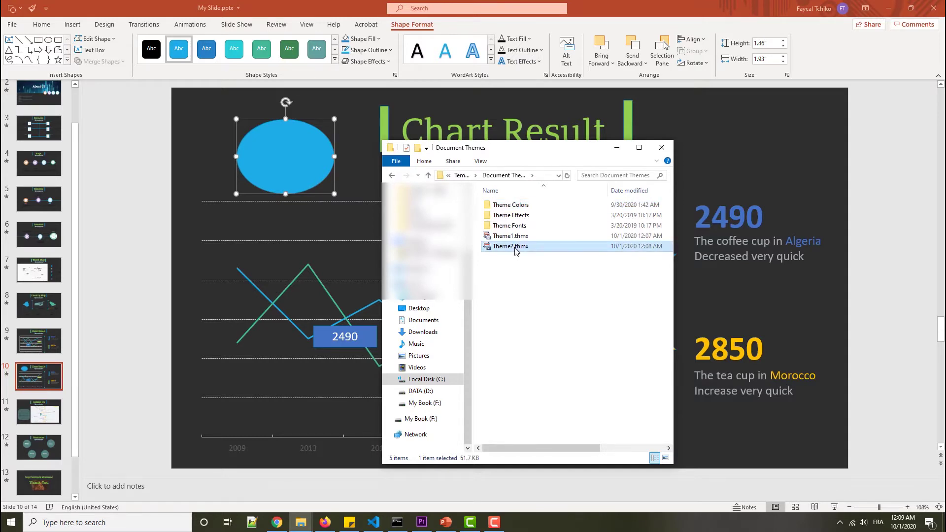
pyautogui.rightClick(516, 250)
pyautogui.click(572, 495)
pyautogui.press('Right')
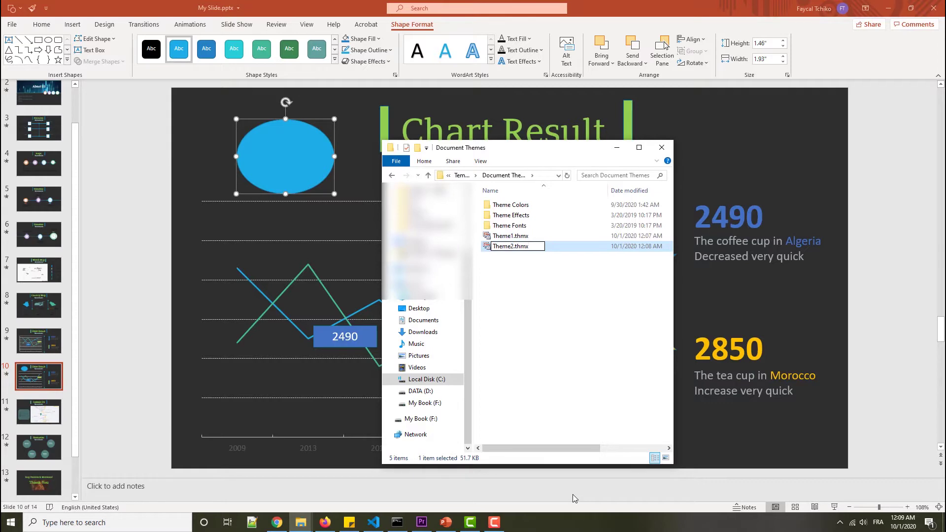
pyautogui.write('.zip')
pyautogui.press('Return')
pyautogui.press('Return')
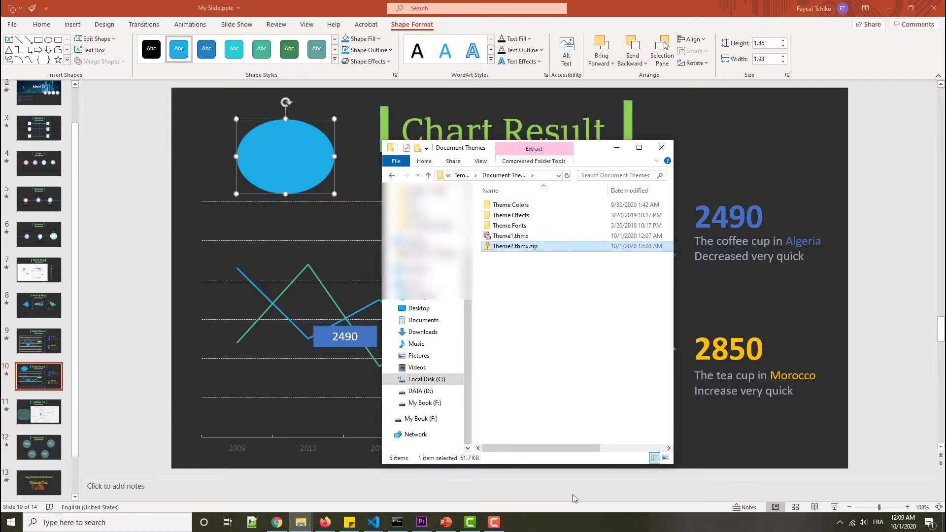
# Examine the slideLayouts, slideMasters and inner theme folders within the theme folder of Theme2.thmx.zip
pyautogui.doubleClick(505, 247)
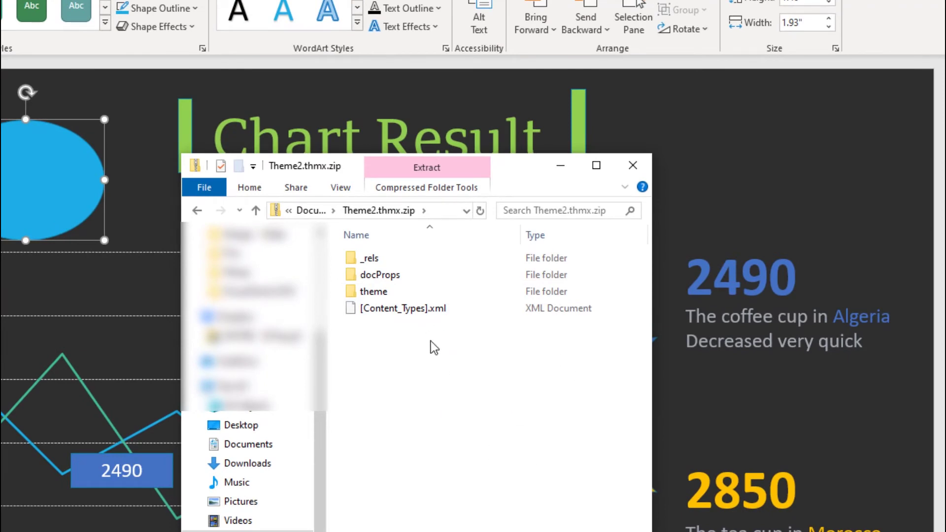
pyautogui.doubleClick(397, 296)
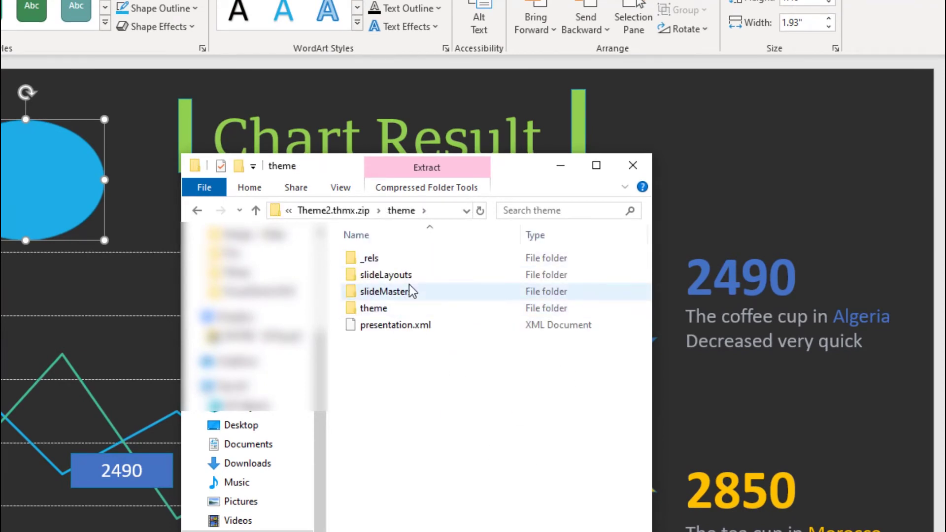
pyautogui.doubleClick(409, 278)
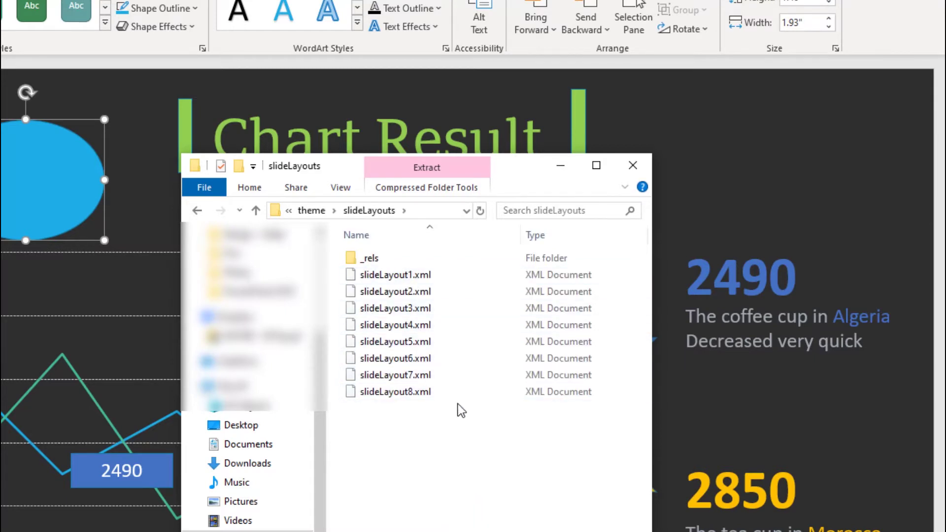
pyautogui.click(312, 210)
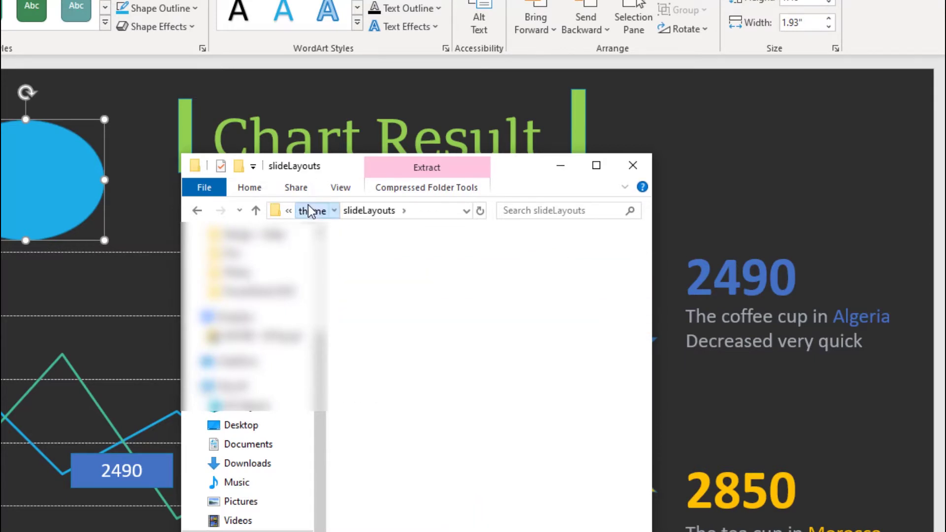
pyautogui.doubleClick(393, 291)
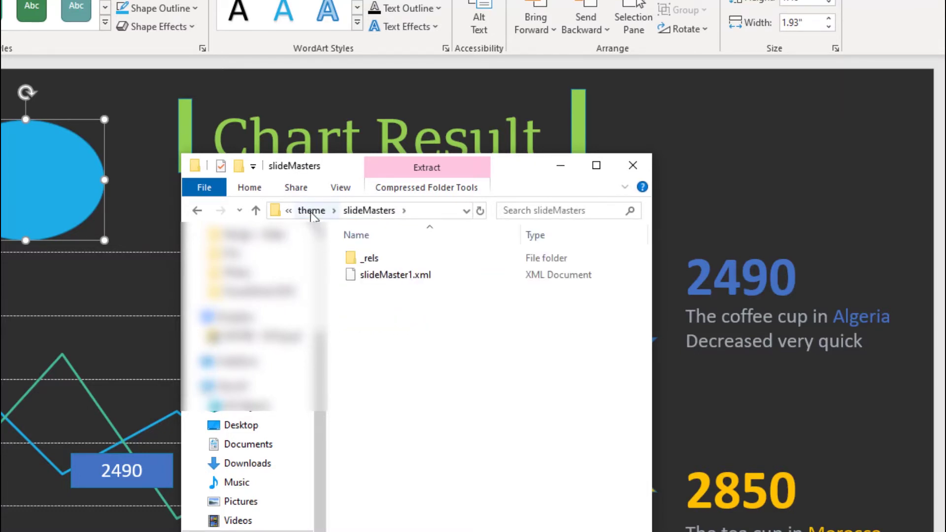
pyautogui.click(312, 210)
pyautogui.click(406, 314)
pyautogui.doubleClick(405, 314)
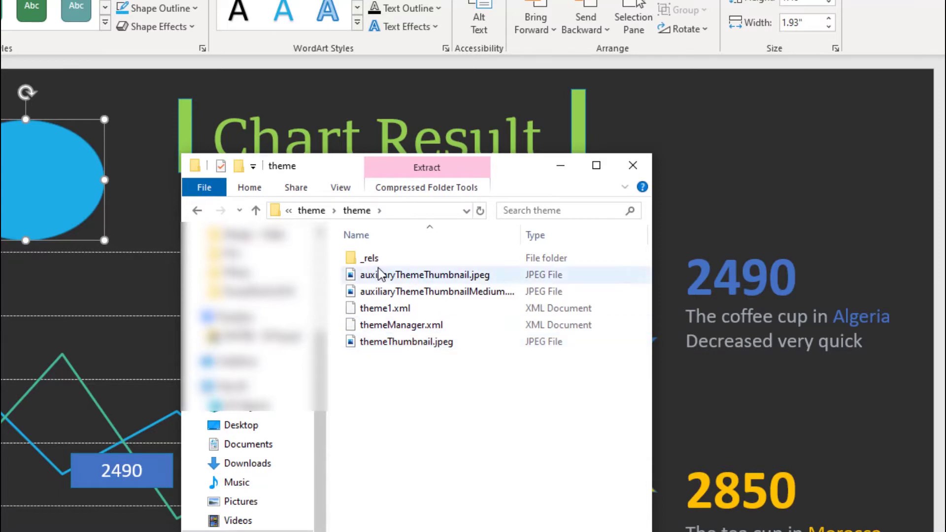
# View themeThumbnail.jpeg enlarged in Photos, then close the image
pyautogui.click(429, 345)
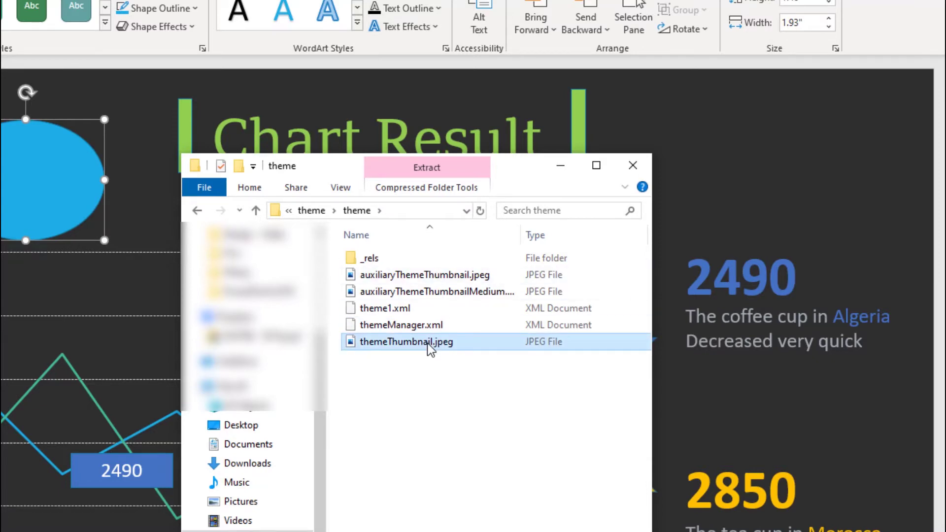
pyautogui.doubleClick(431, 345)
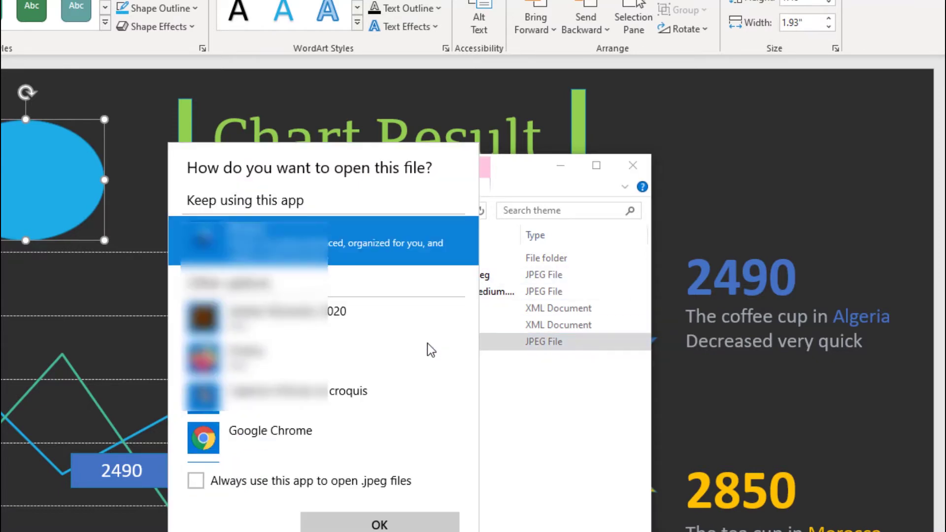
pyautogui.click(377, 522)
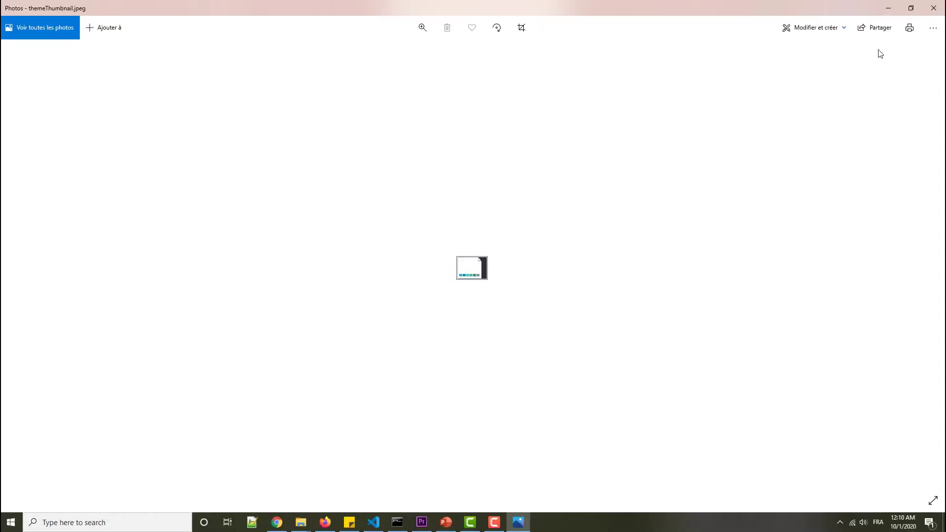
pyautogui.click(420, 34)
pyautogui.click(421, 54)
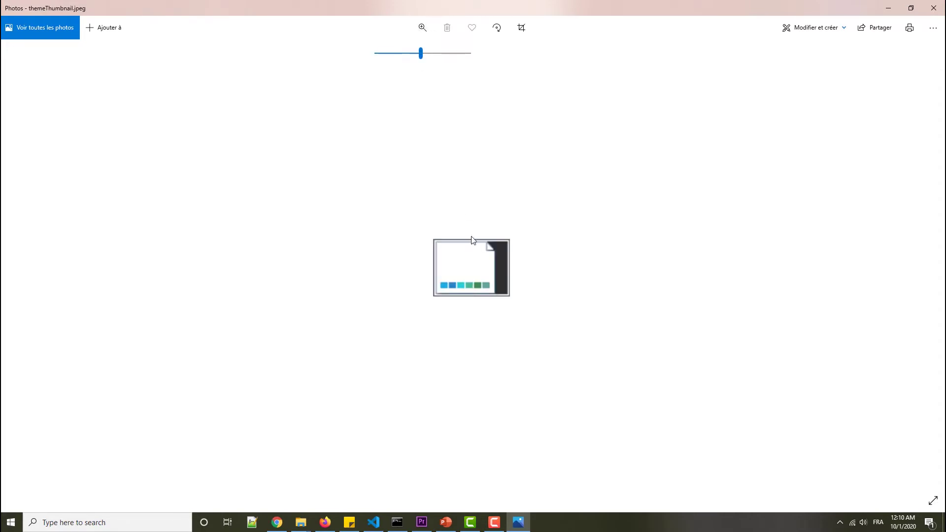
pyautogui.click(934, 8)
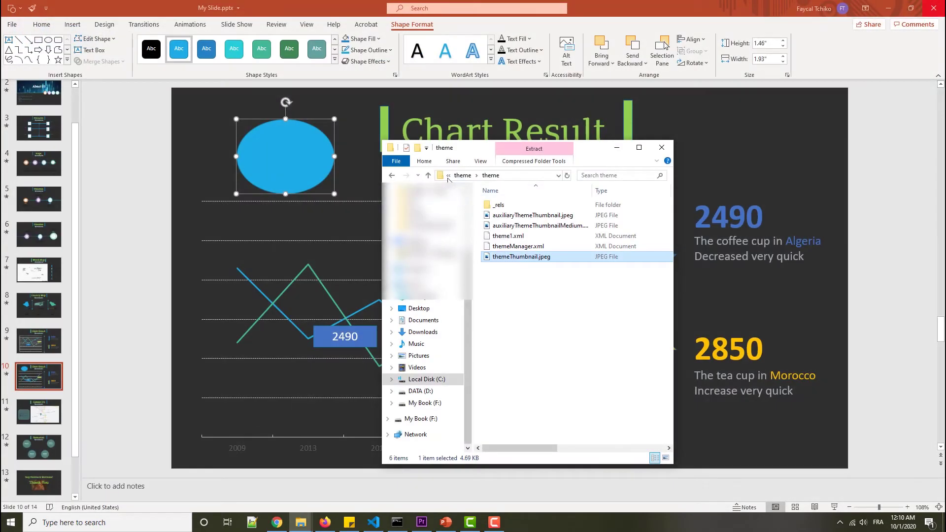
# Leave the Theme2.thmx.zip archive and return to the Document Themes folder
pyautogui.click(392, 176)
pyautogui.click(393, 177)
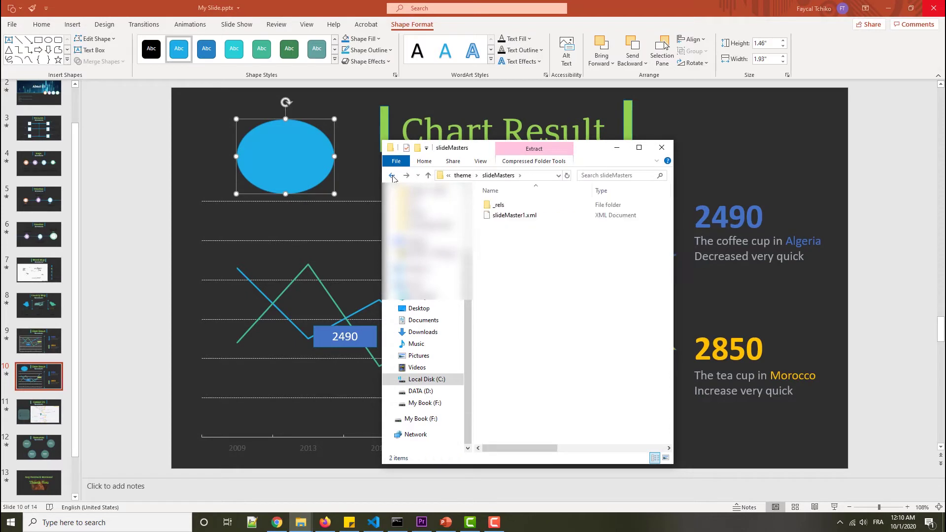
pyautogui.click(393, 177)
pyautogui.click(393, 175)
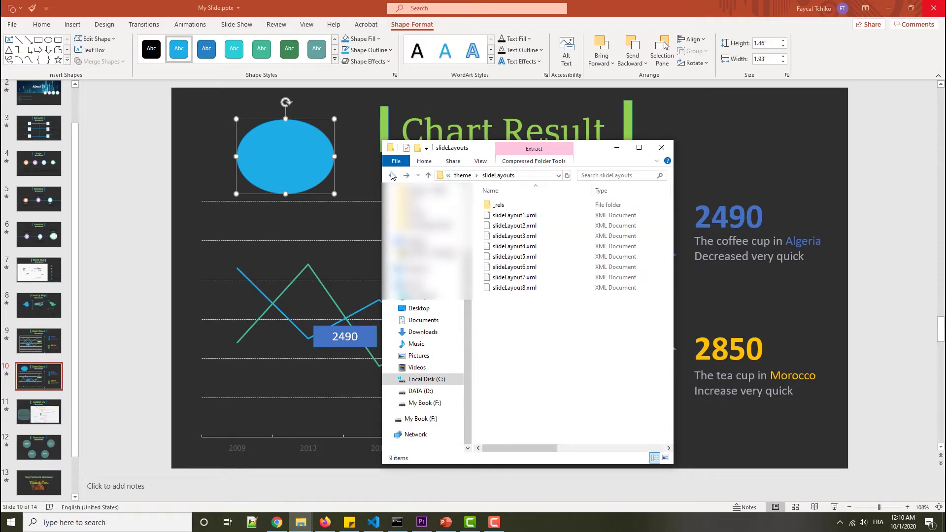
pyautogui.click(392, 175)
pyautogui.click(392, 175)
pyautogui.click(392, 175)
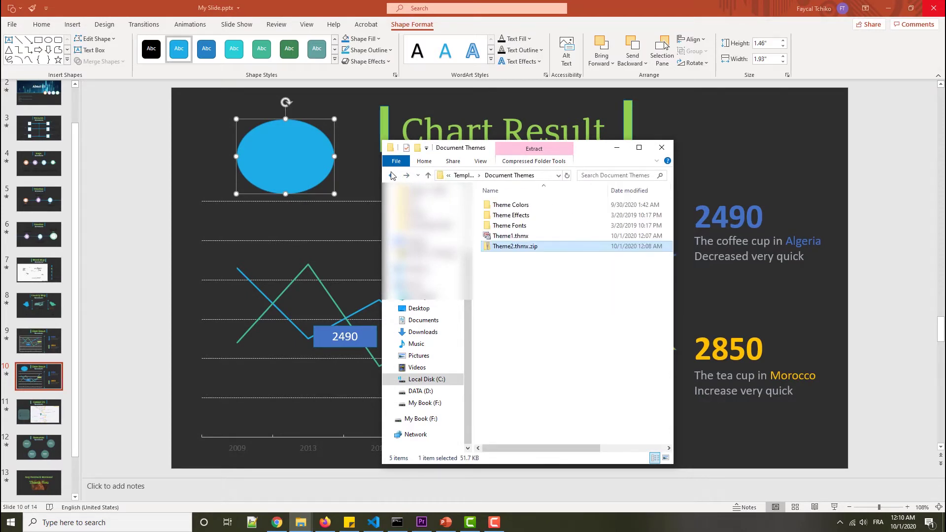
pyautogui.click(392, 175)
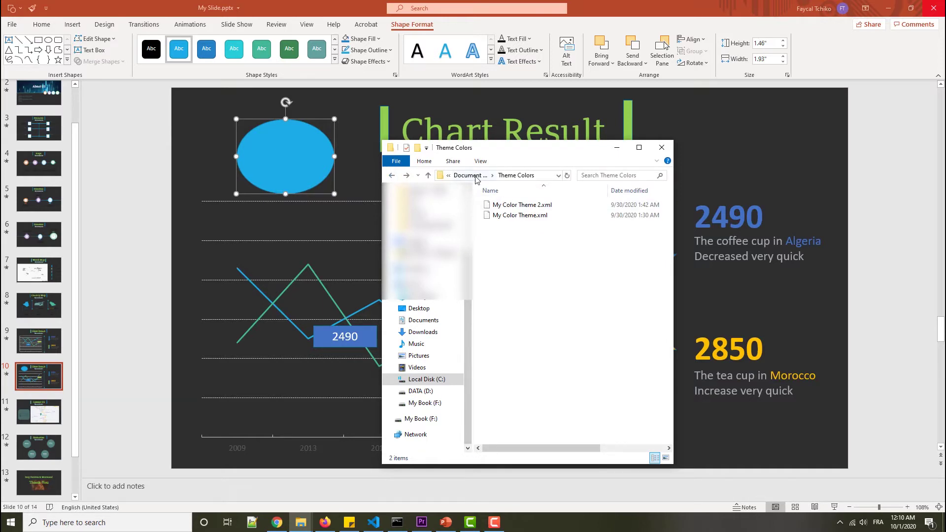
pyautogui.click(428, 175)
# Rename Theme2.thmx.zip back to Theme2.thmx and accept the extension change
pyautogui.rightClick(518, 246)
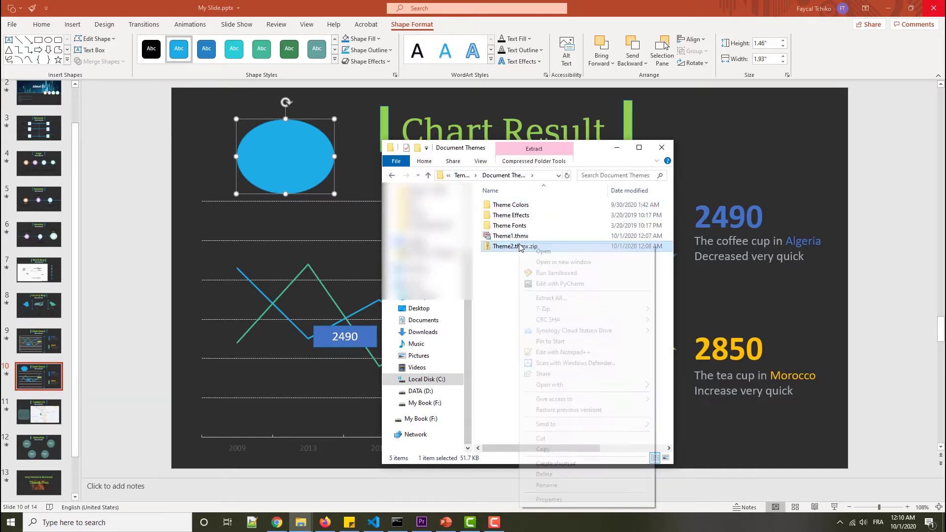
pyautogui.click(547, 485)
pyautogui.press('End')
pyautogui.press('BackSpace')
pyautogui.press('BackSpace')
pyautogui.press('BackSpace')
pyautogui.press('BackSpace')
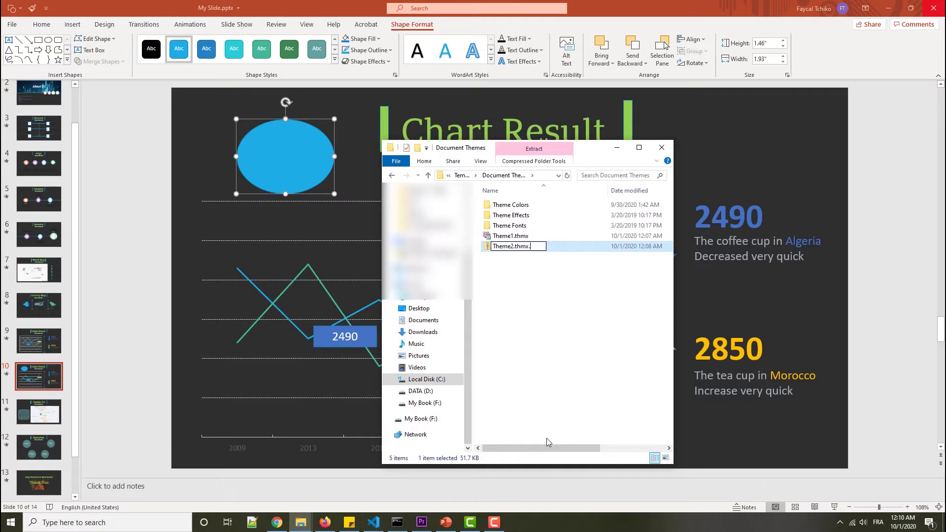
pyautogui.press('Return')
pyautogui.press('Return')
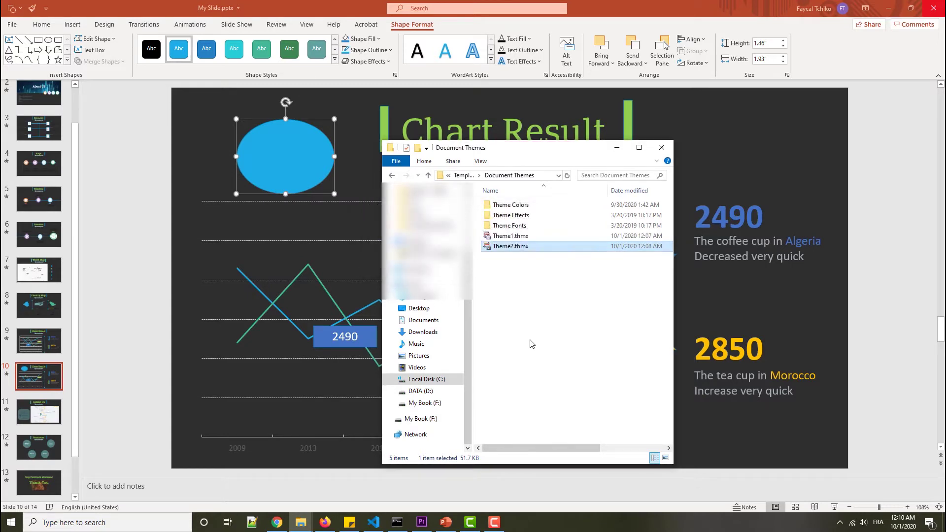
# Switch back to PowerPoint, bring up the Design tools, and view the Black Theme layouts available for the Chart Result slide
pyautogui.click(150, 224)
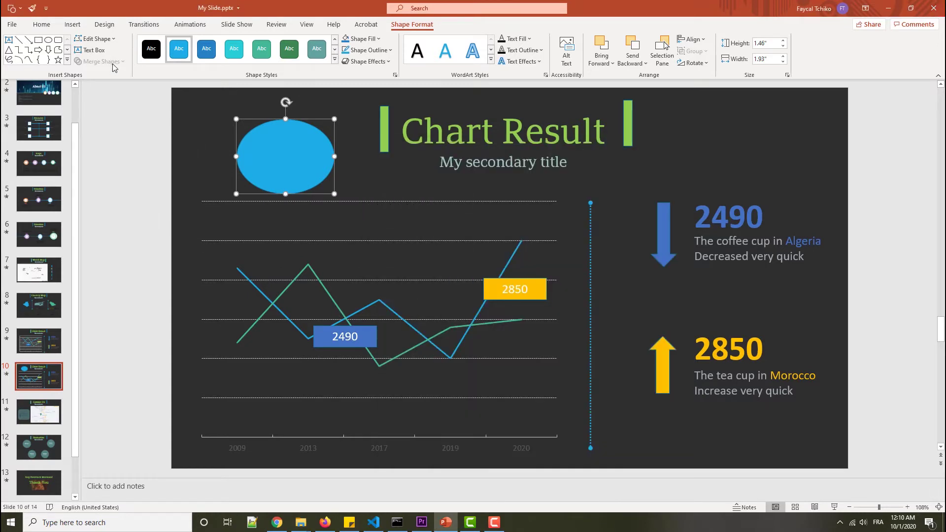
pyautogui.click(105, 24)
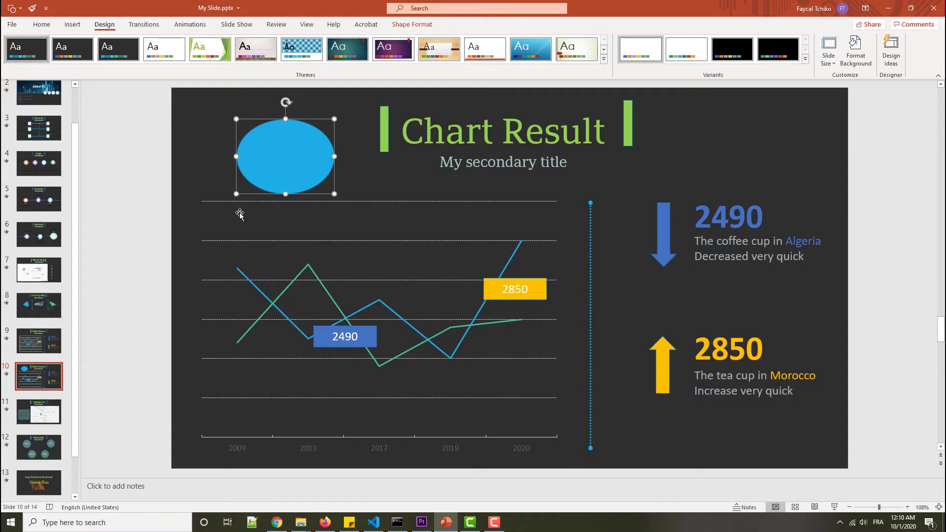
pyautogui.click(101, 224)
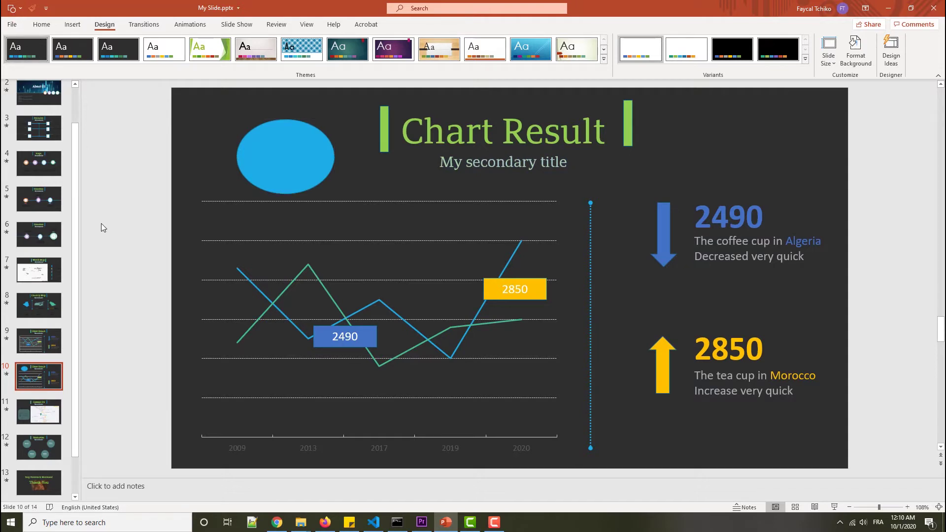
pyautogui.rightClick(189, 186)
pyautogui.moveTo(264, 232)
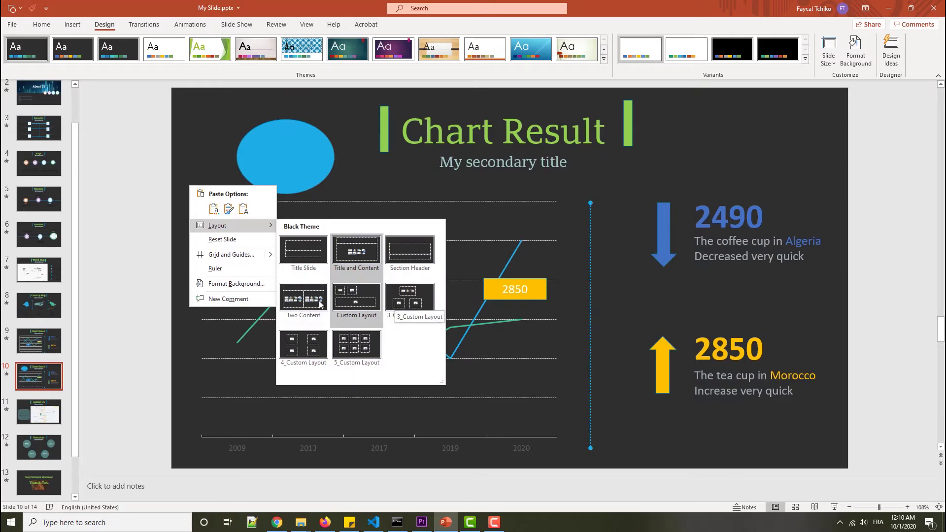
pyautogui.click(109, 300)
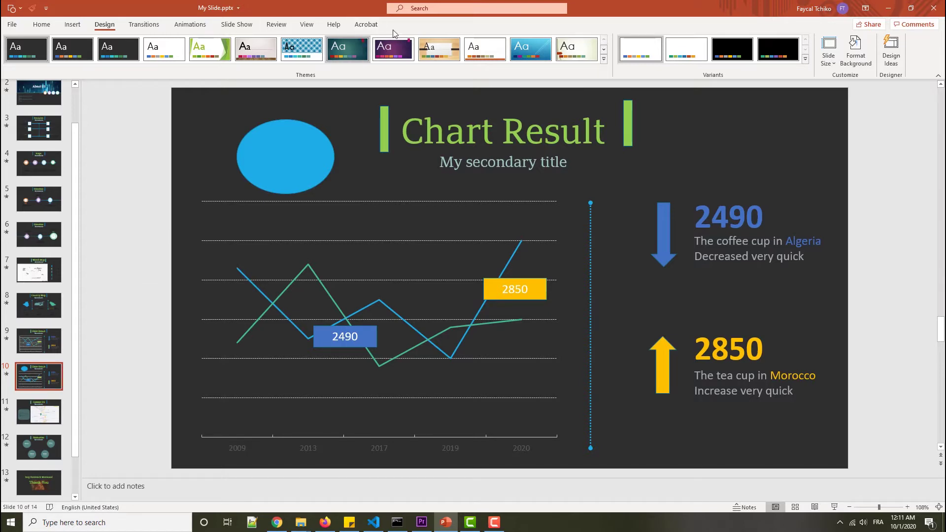
# Look through the full gallery of custom and Office themes, then close it without applying one
pyautogui.click(604, 59)
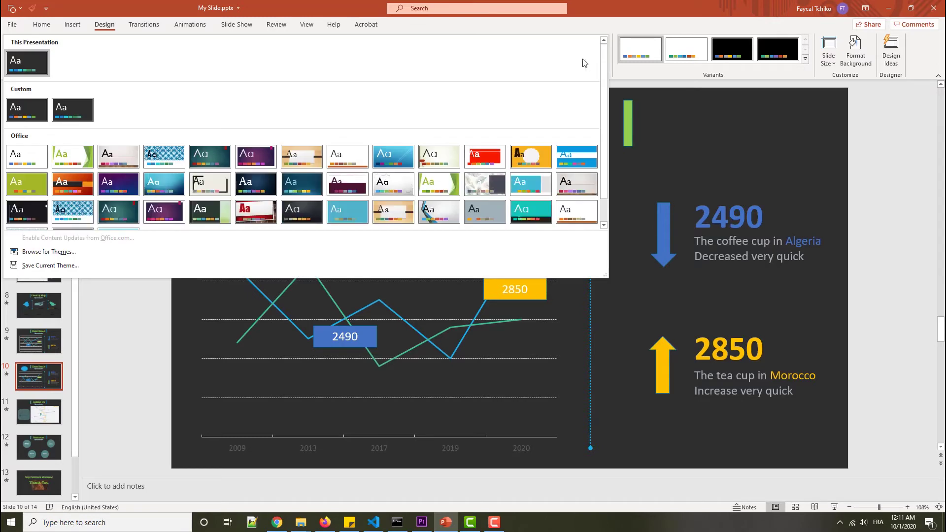
pyautogui.scroll(-1, 436, 121)
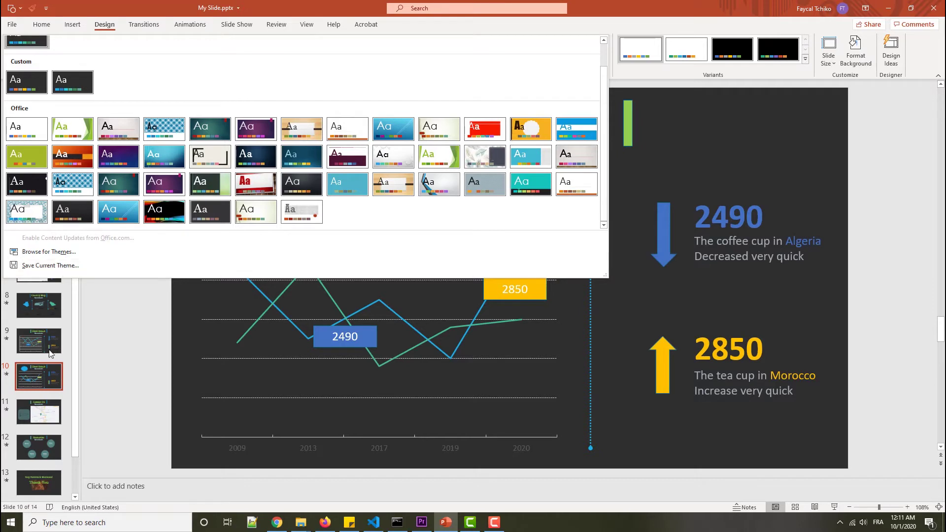
pyautogui.click(111, 368)
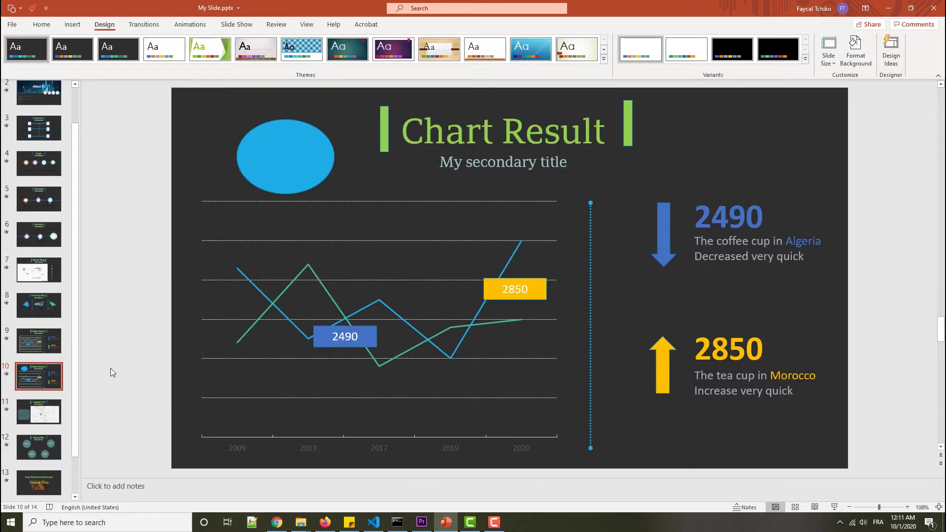